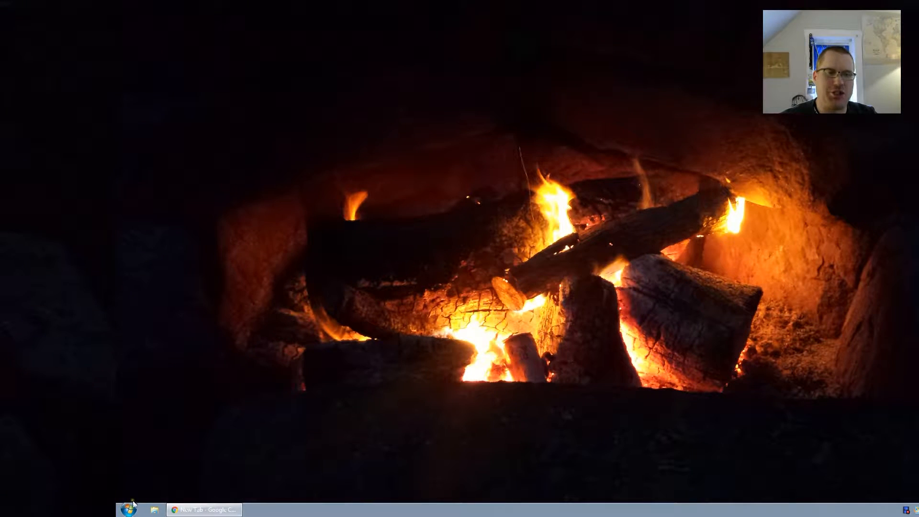
Launch VMware Workstation from the installed programs and maximize its window
left_click(133, 502)
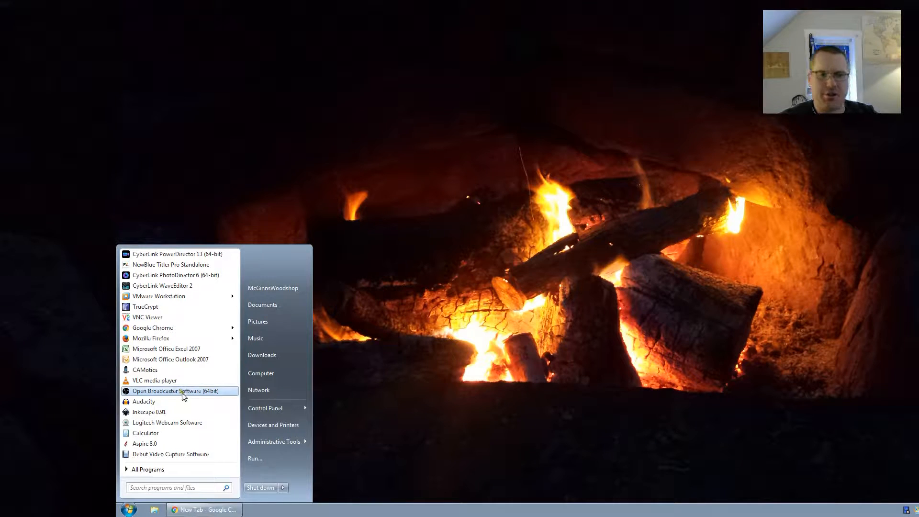
left_click(165, 469)
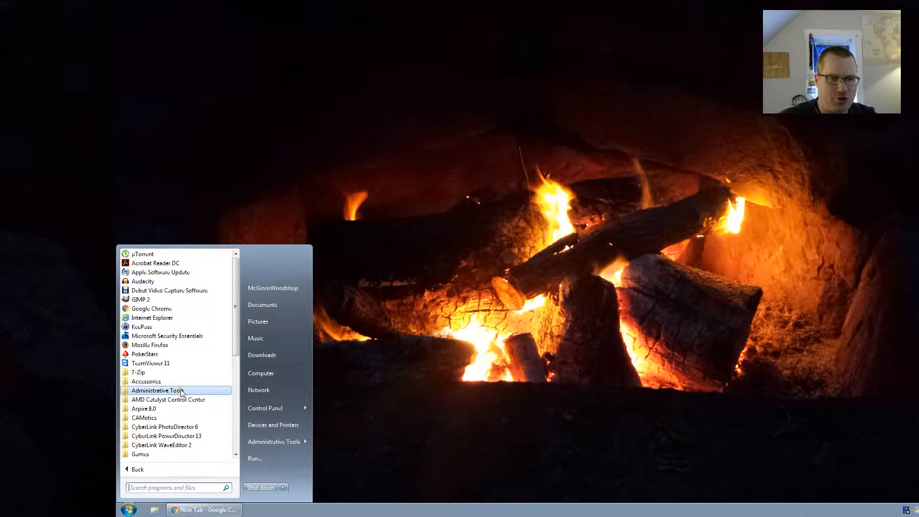
scroll(188, 363, "down", 4)
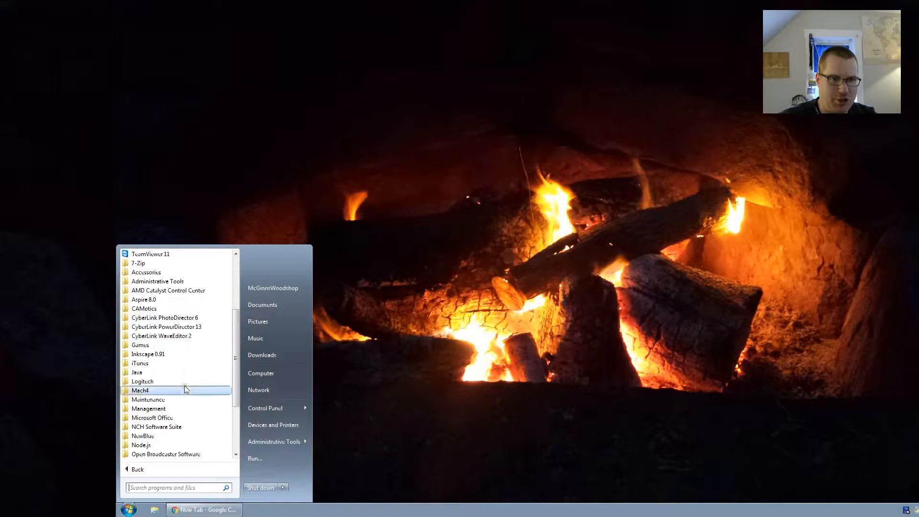
scroll(201, 373, "down", 3)
scroll(201, 377, "down", 1)
left_click(173, 445)
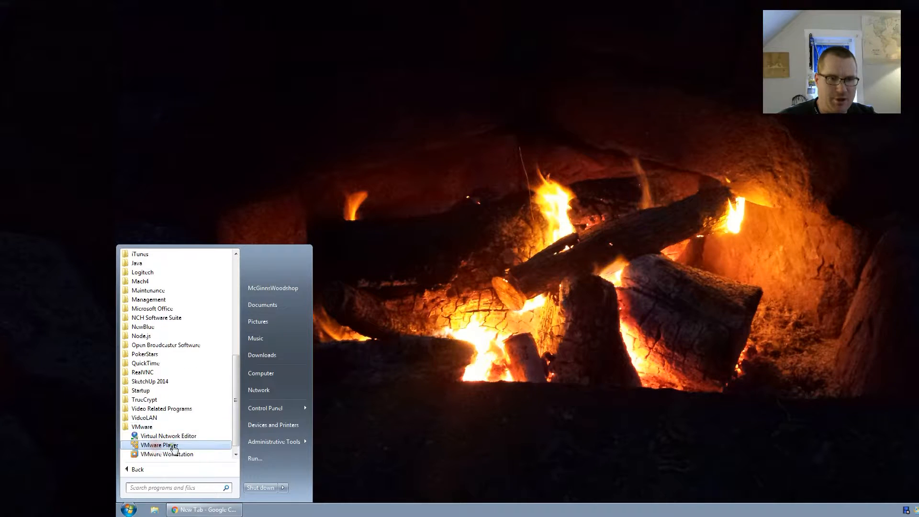
left_click(167, 445)
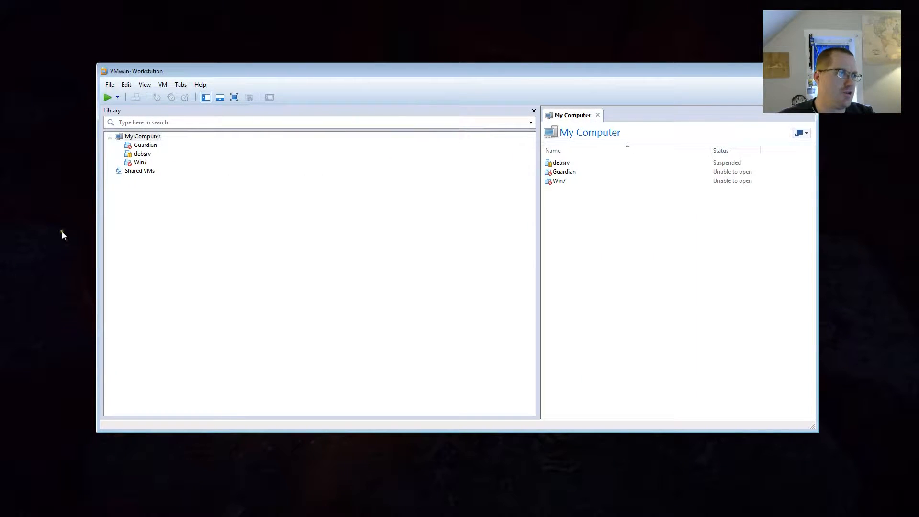
double_click(298, 71)
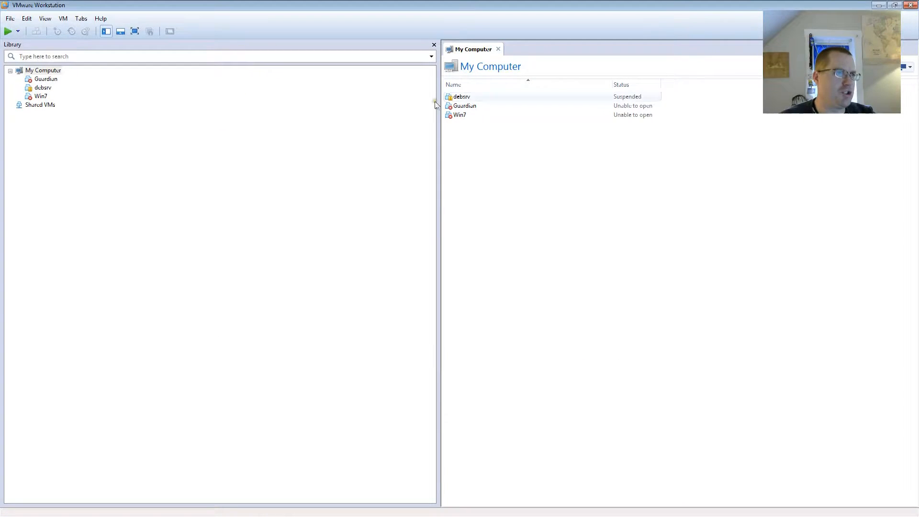
Remove the Guardian, debsrv and Win7 virtual machines from the library
left_click(48, 80)
right_click(47, 80)
left_click(81, 119)
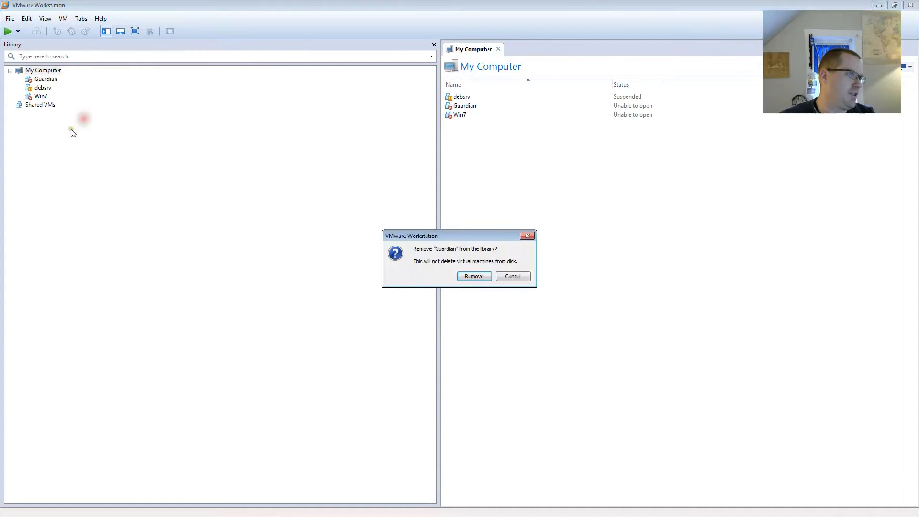
left_click(467, 277)
left_click(42, 79)
right_click(30, 80)
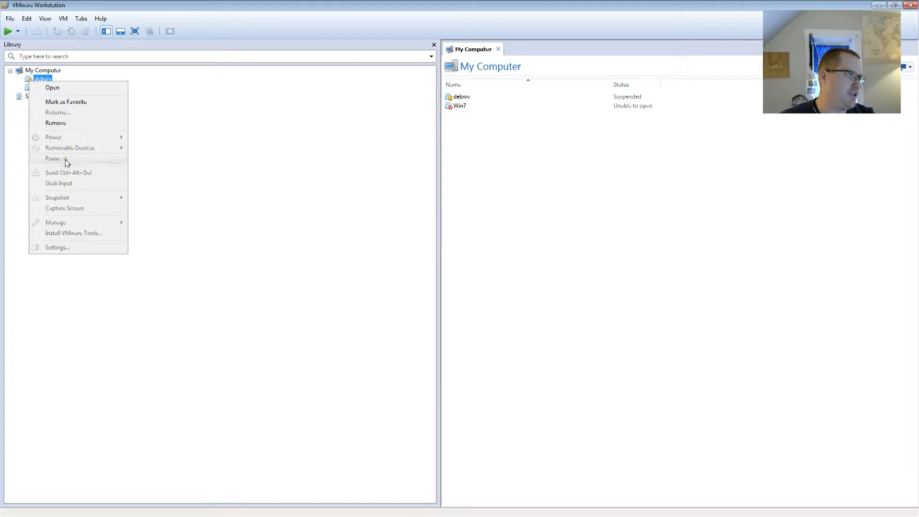
left_click(67, 123)
left_click(466, 277)
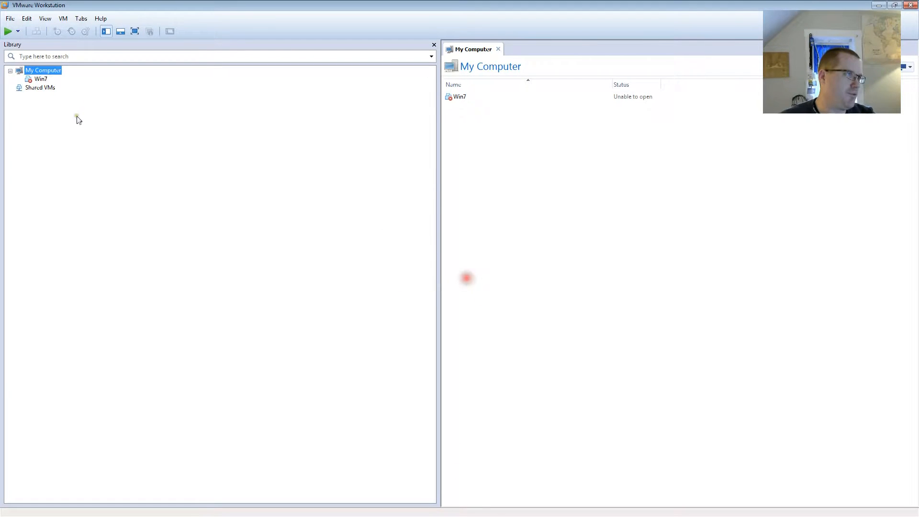
right_click(52, 79)
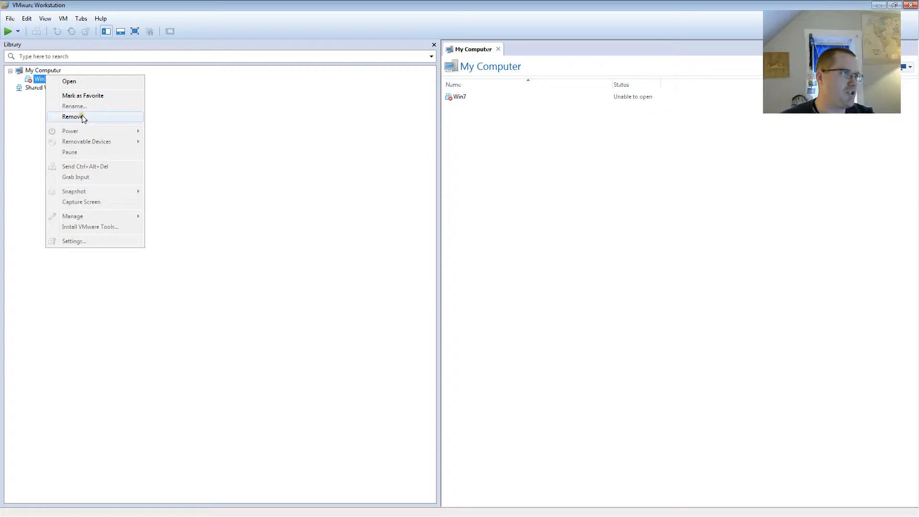
left_click(82, 115)
left_click(469, 275)
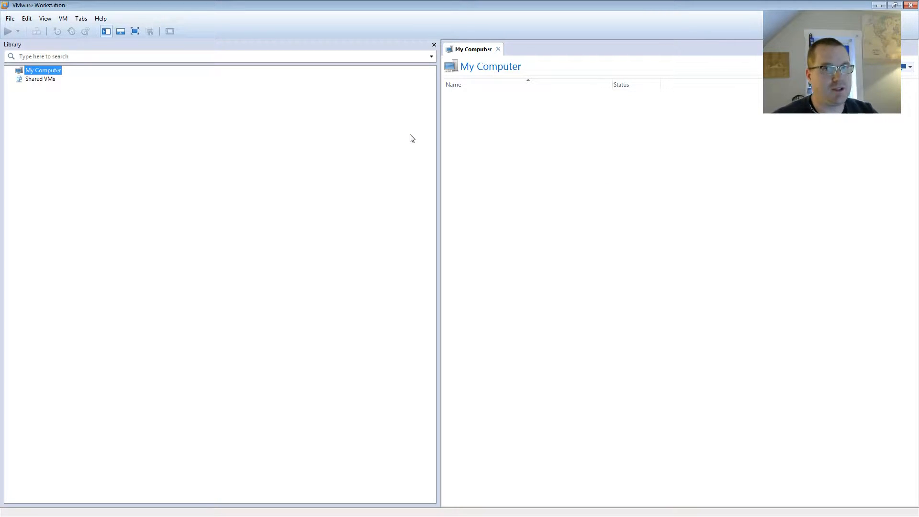
left_click(10, 20)
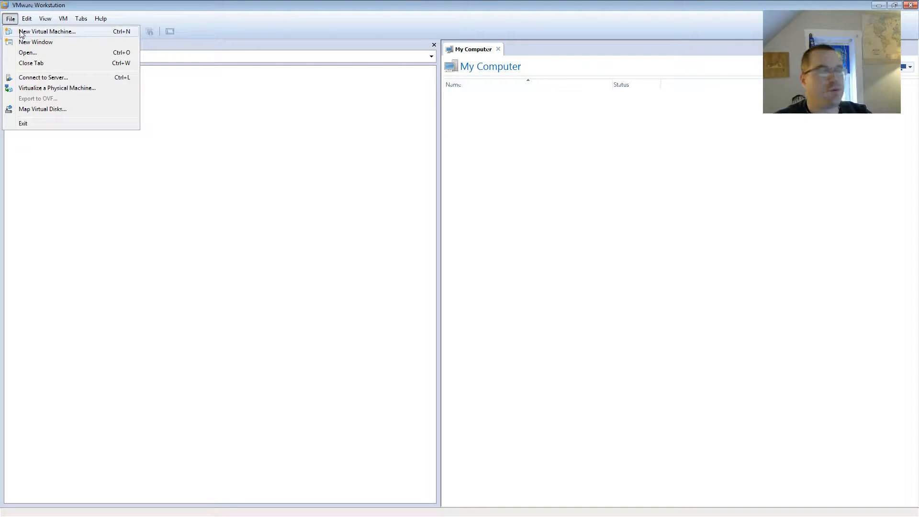
left_click(254, 185)
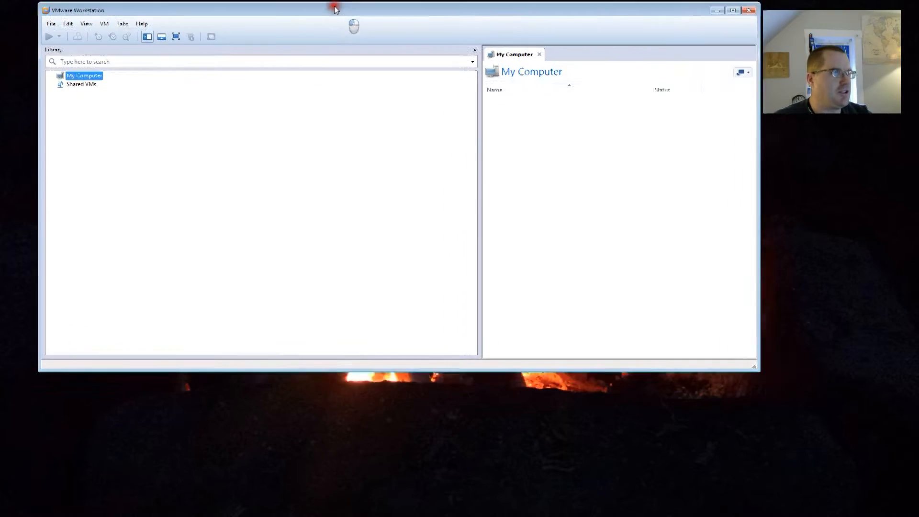
left_click(363, 92)
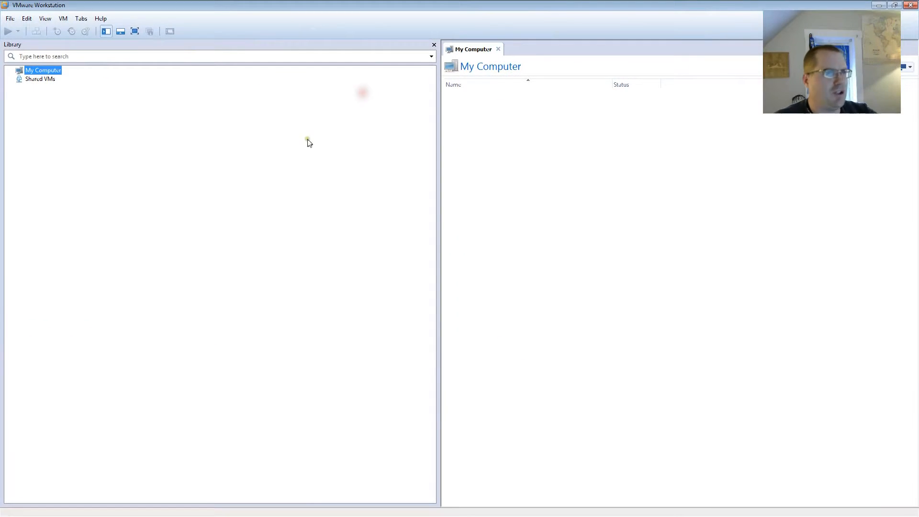
Start creating a new virtual machine with the Typical (recommended) configuration and proceed to the guest operating system installation options
left_click(11, 19)
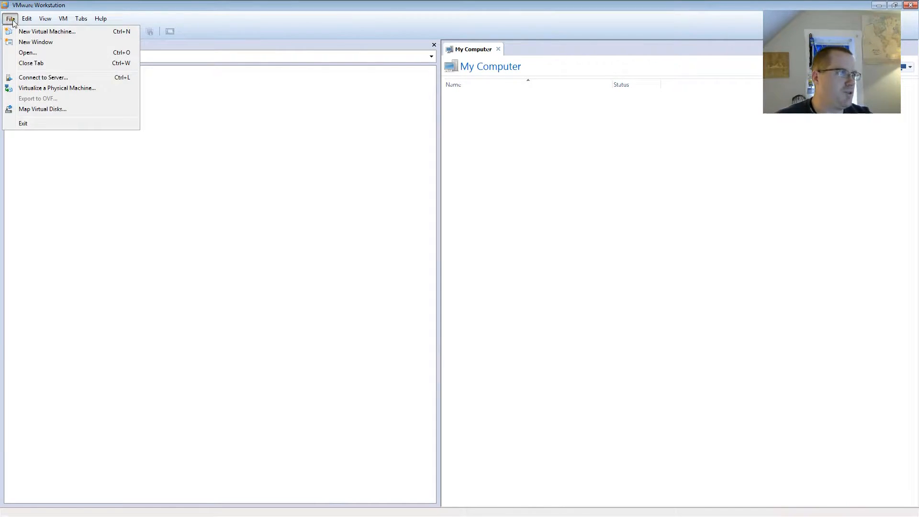
left_click(28, 33)
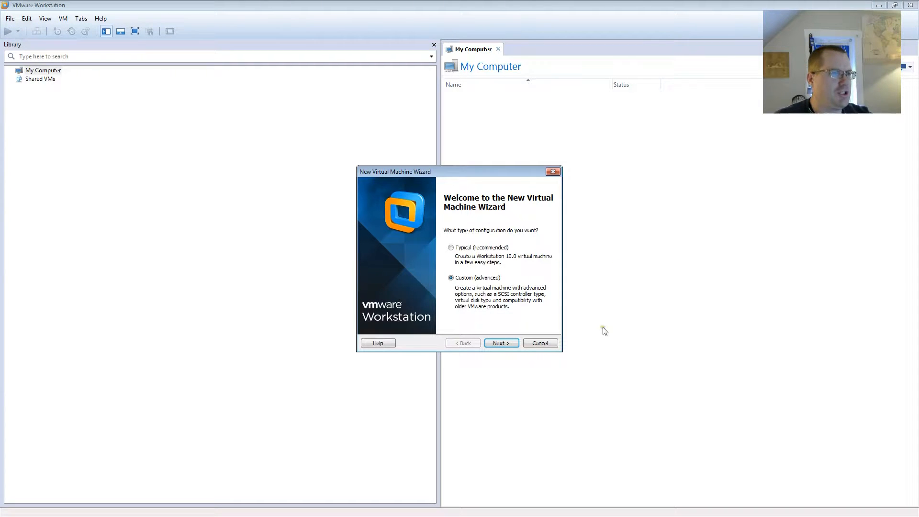
left_click(465, 247)
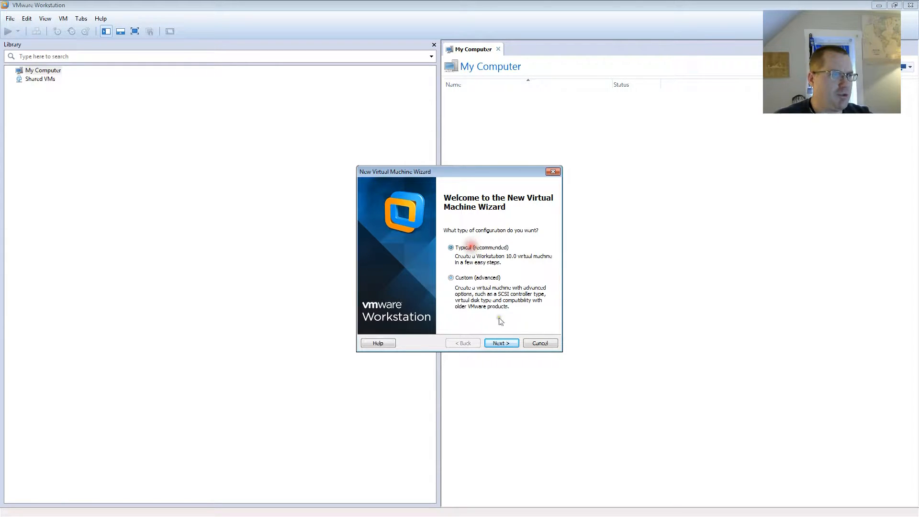
left_click(505, 343)
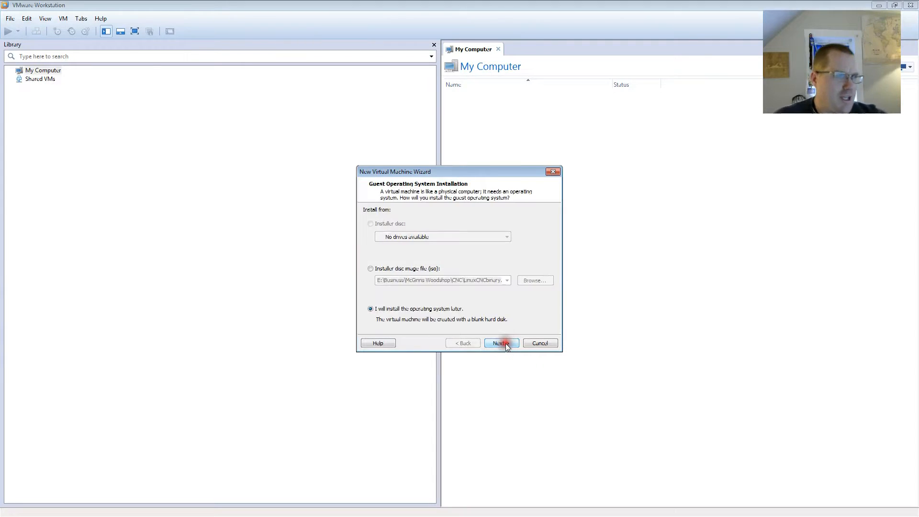
left_click(463, 343)
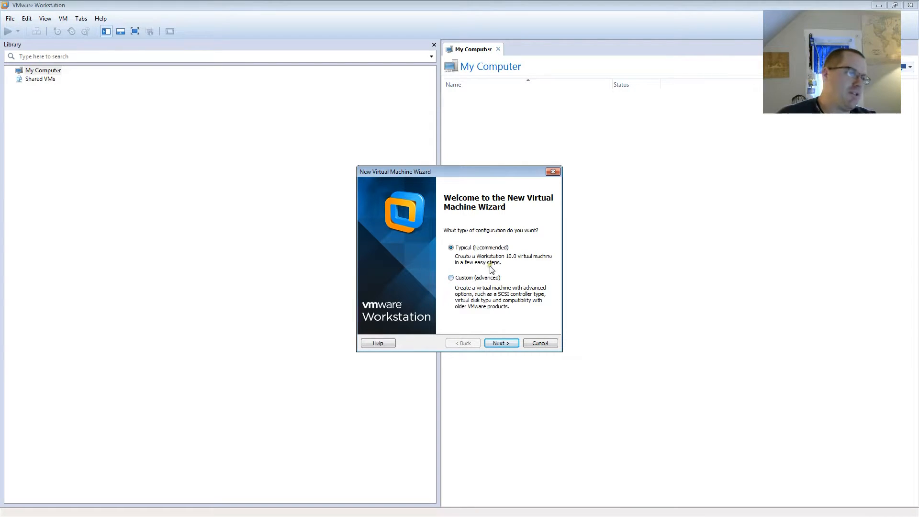
left_click(500, 343)
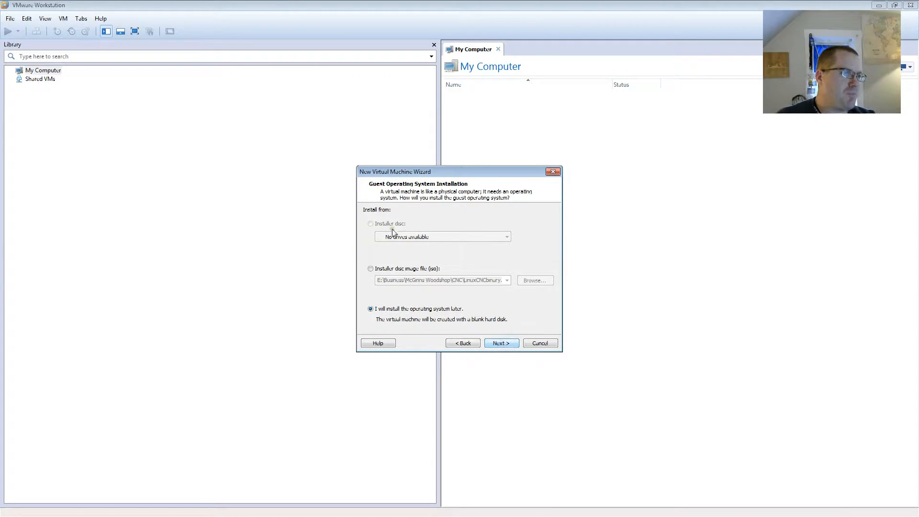
Set the installation source to the disc image WINDOWS 7 ALL IN ONE(PRE-ACTIVATED) from the Operating Systems folder on drive F
left_click(397, 271)
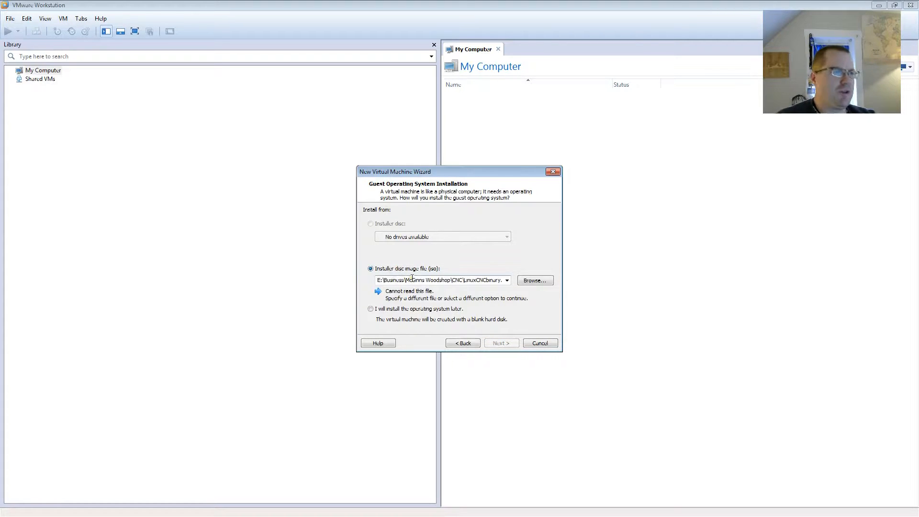
left_click(525, 283)
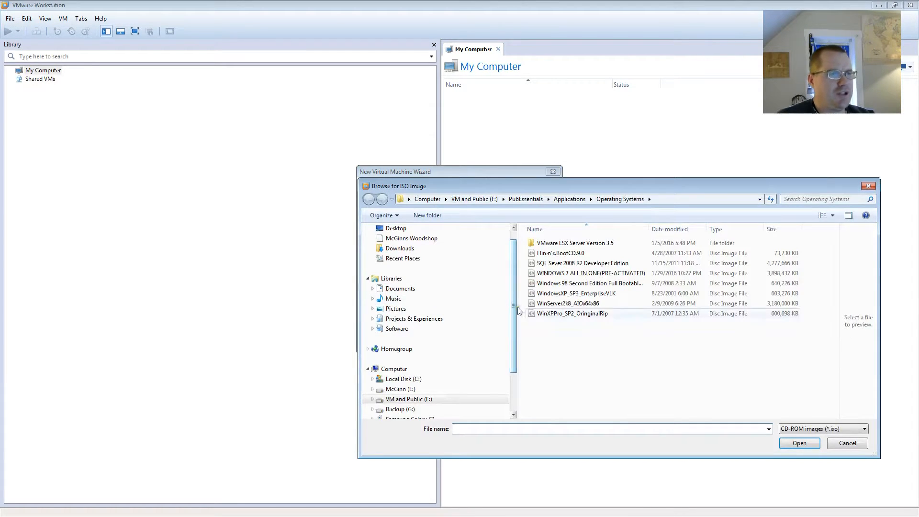
left_click_drag(594, 182, 519, 141)
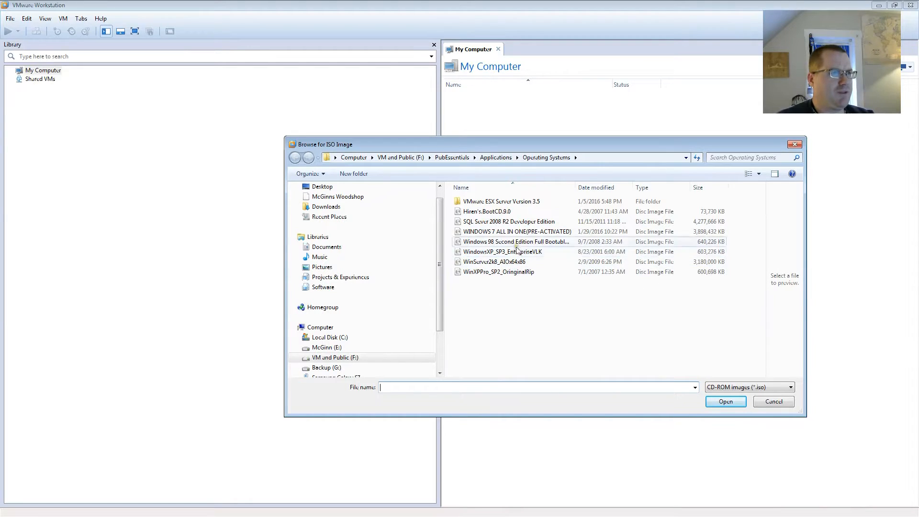
left_click(506, 158)
left_click(496, 263)
double_click(496, 263)
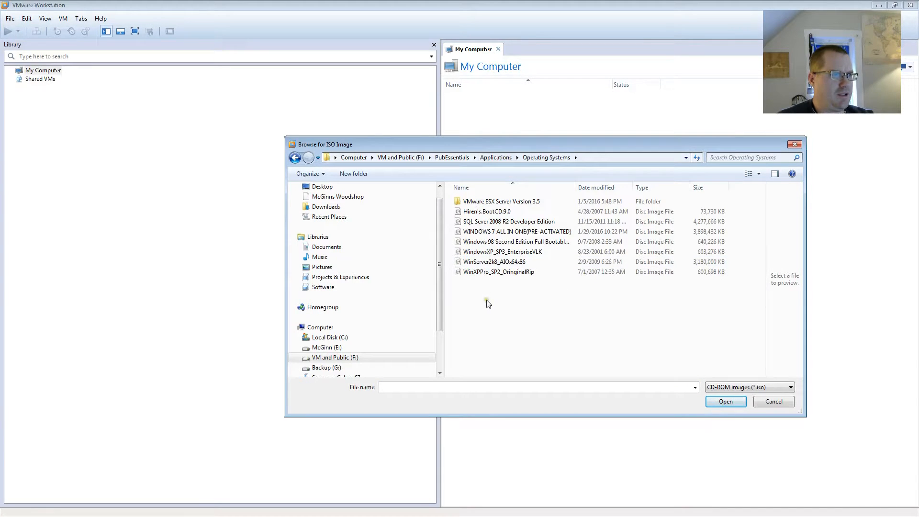
left_click(490, 231)
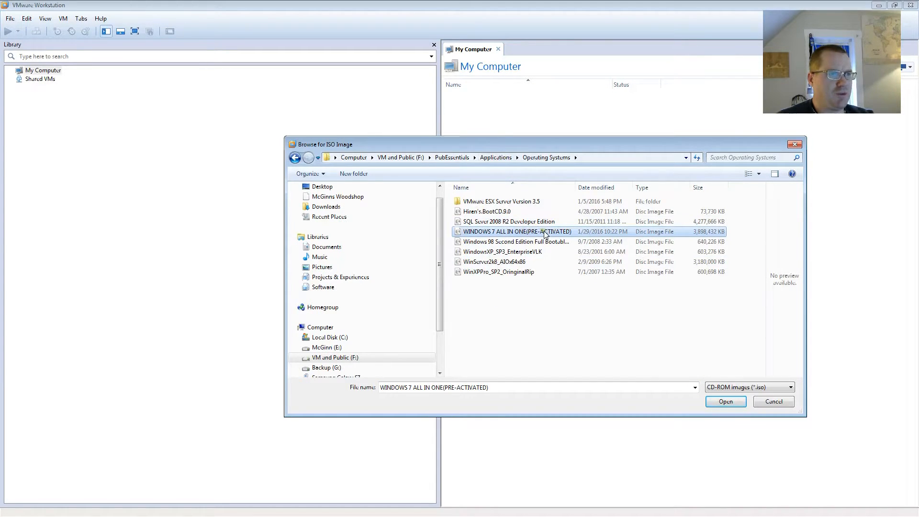
left_click(731, 402)
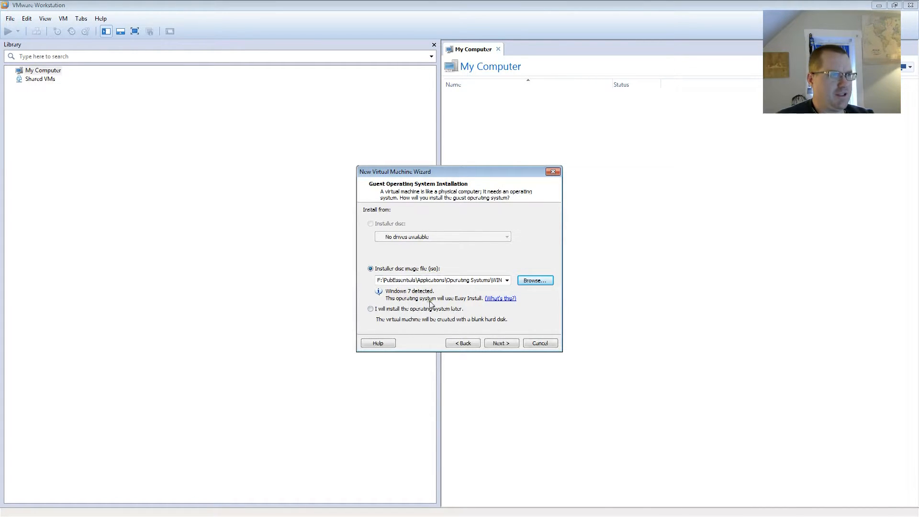
left_click(508, 344)
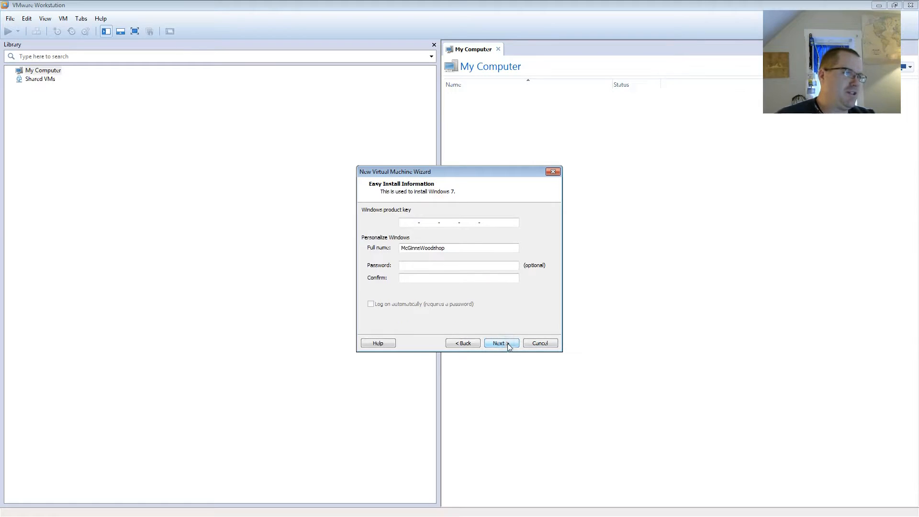
Leave the Windows product key and password blank, keep the default full name, and agree to continue without a key
left_click(402, 223)
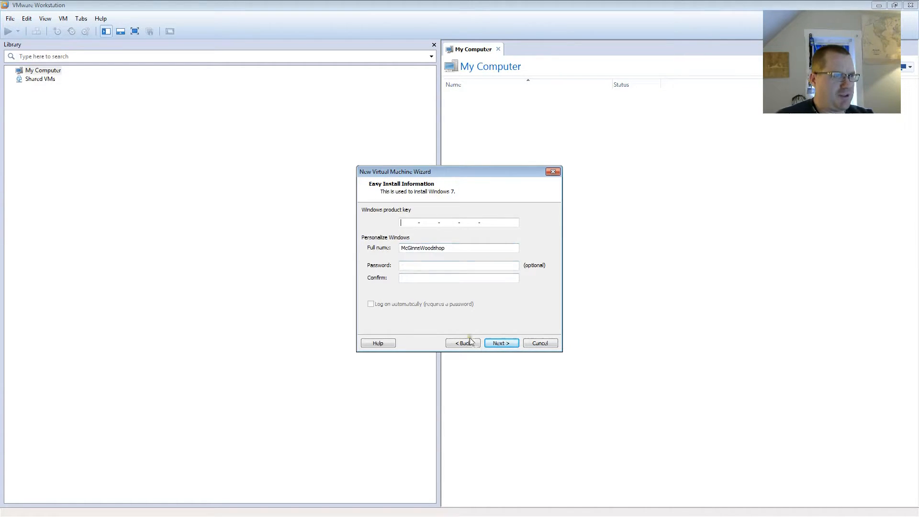
left_click(502, 344)
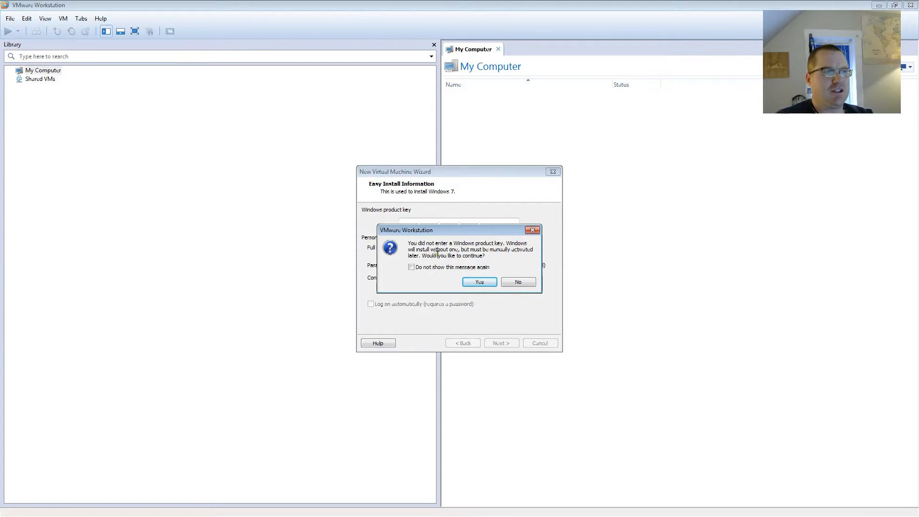
left_click(479, 283)
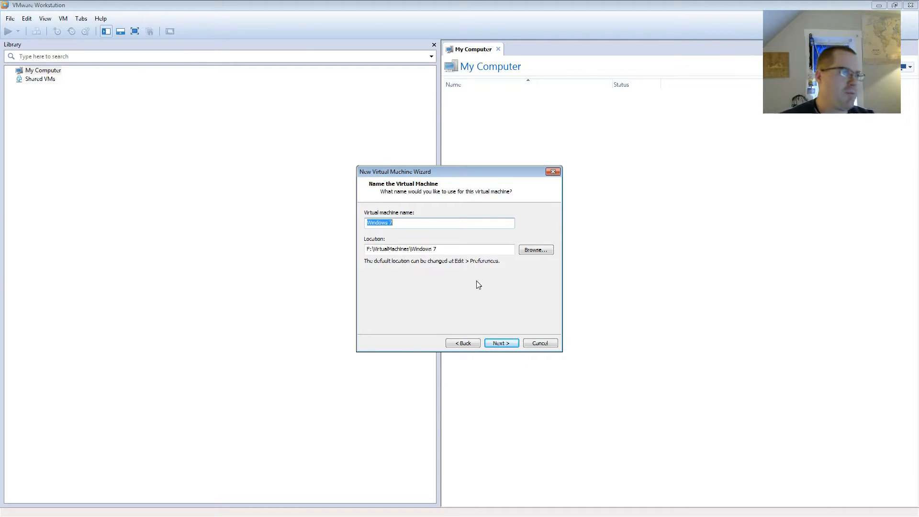
Name the virtual machine "Windows 7 - Base" and accept the matching storage location
left_click_drag(443, 175, 404, 180)
left_click(369, 227)
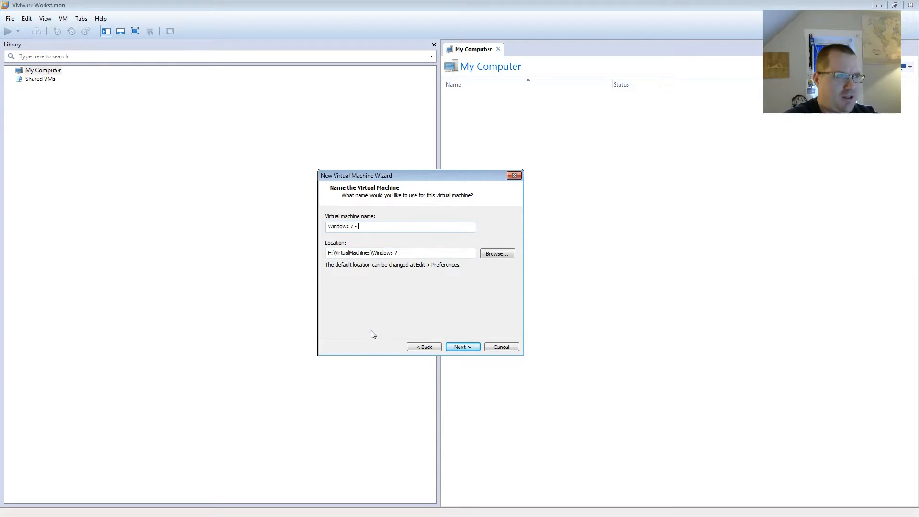
type("- Base")
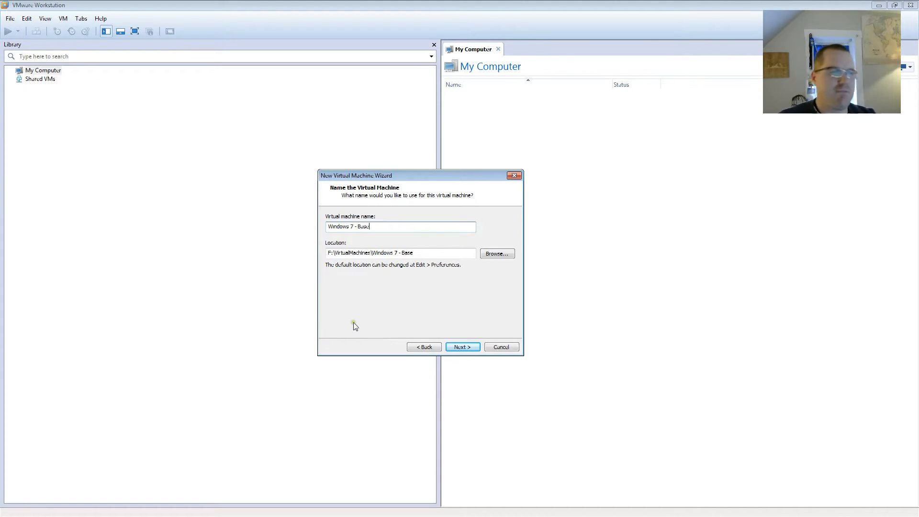
left_click(470, 347)
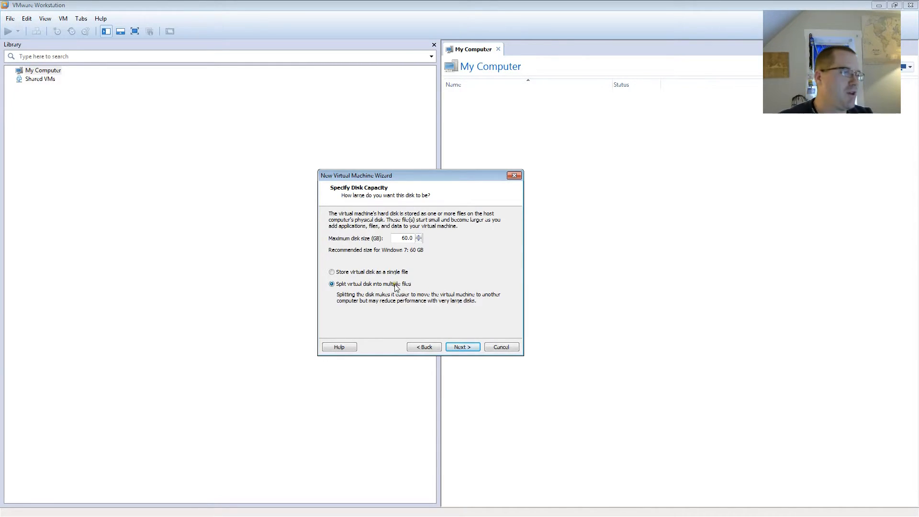
Set the maximum disk size to 200 GB and keep the virtual disk split into multiple files
left_click(342, 272)
left_click(342, 286)
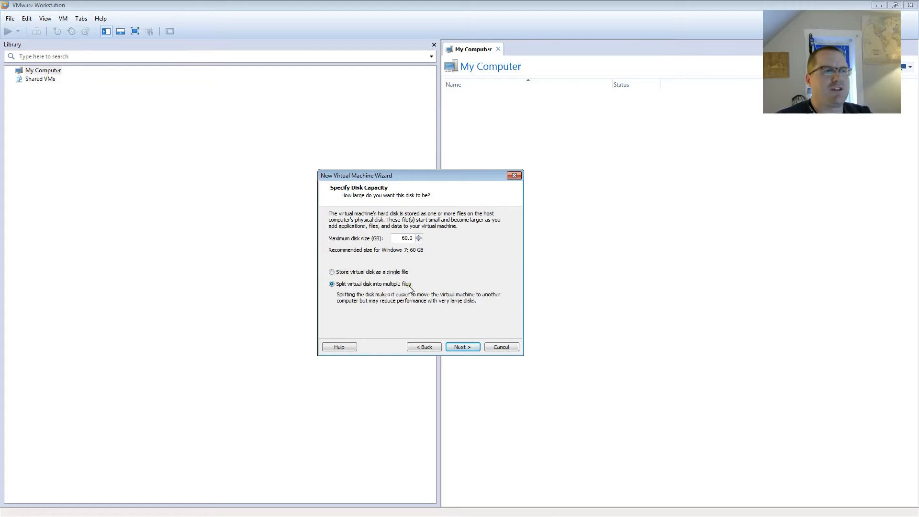
left_click_drag(393, 238, 424, 240)
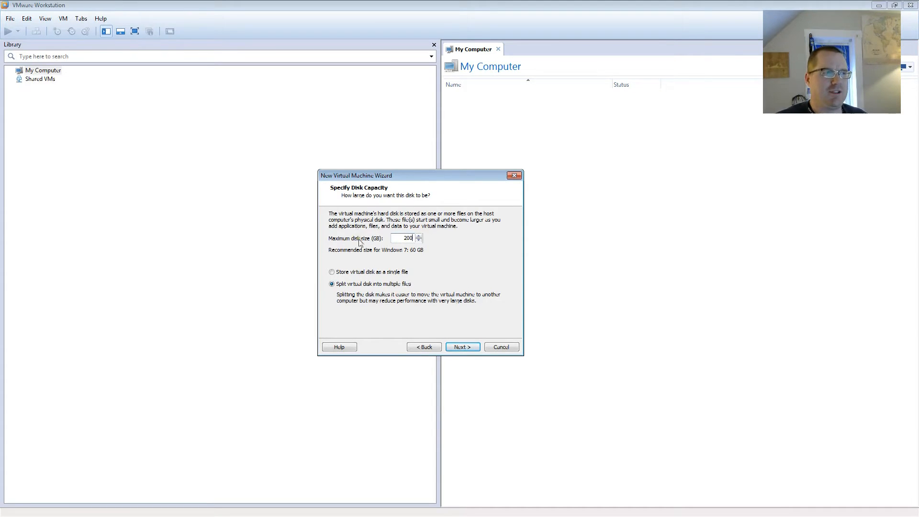
left_click(469, 346)
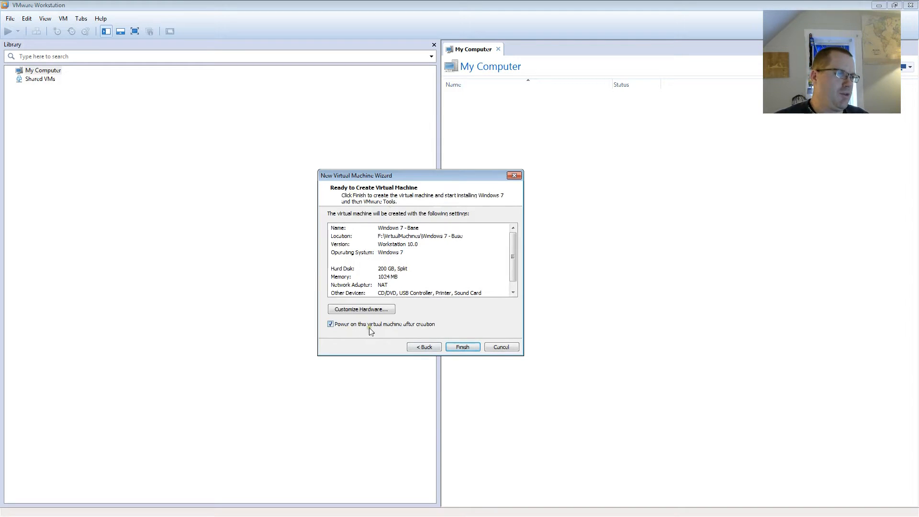
Create the virtual machine with power-on after creation enabled, and move the disk creation progress dialog clear of the wizard
mouse_move(512, 239)
left_mouse_down()
mouse_move(515, 261)
mouse_move(514, 245)
left_mouse_up()
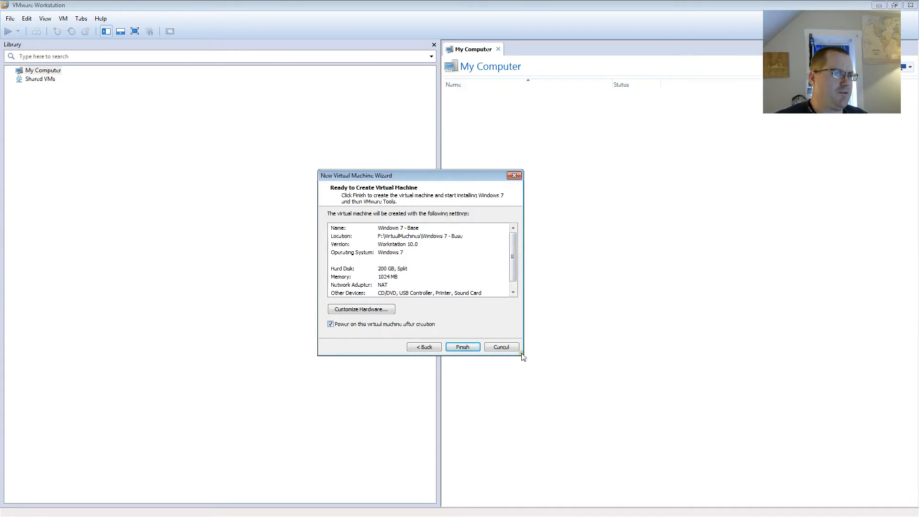
left_click(463, 348)
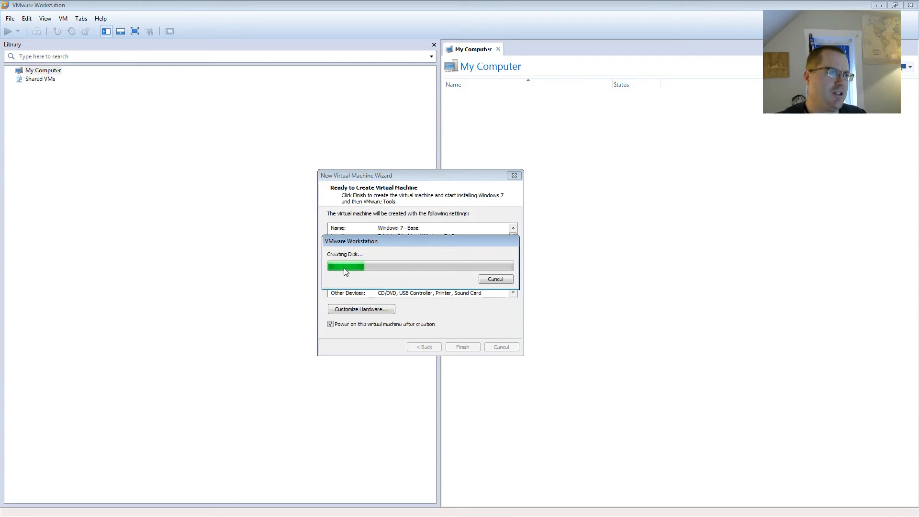
left_click_drag(372, 240, 376, 108)
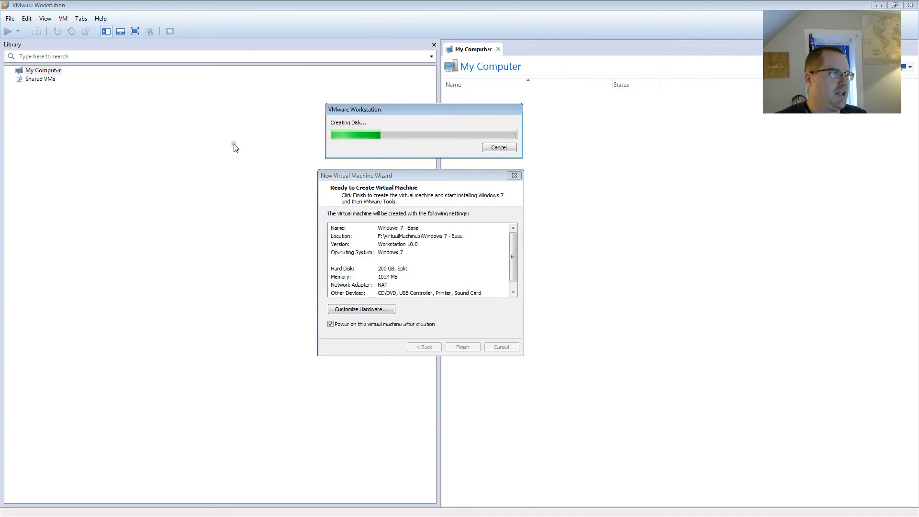